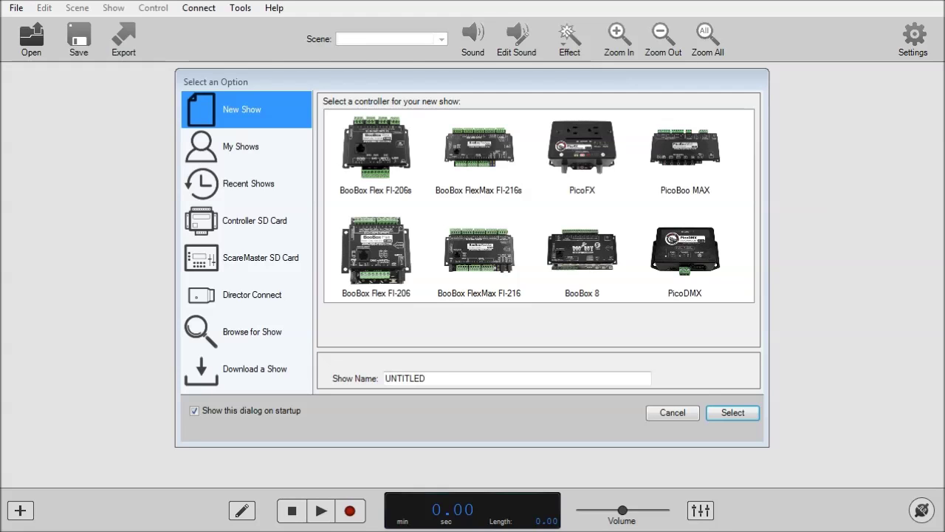
Create a new show for the BooBox FlexMax FI-216 controller with 16 outputs, replacing the existing UNTITLED show
click(479, 258)
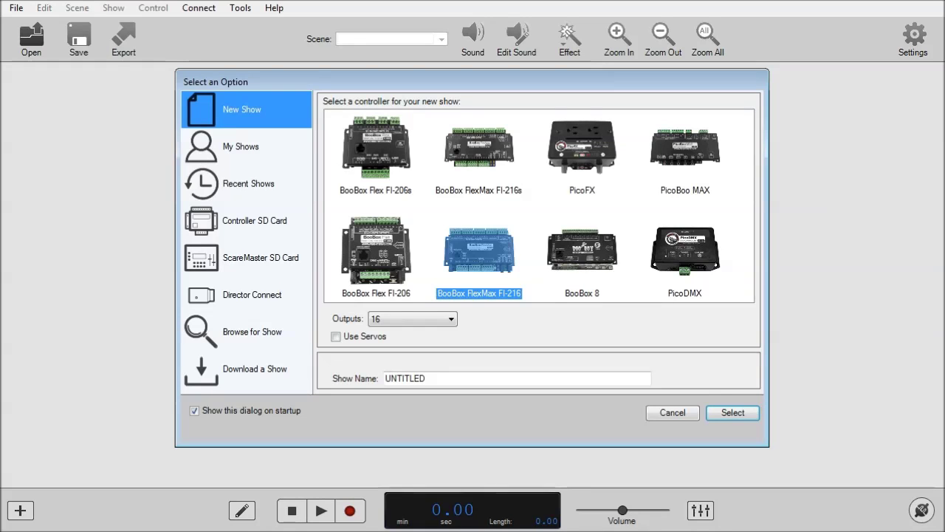
key(Return)
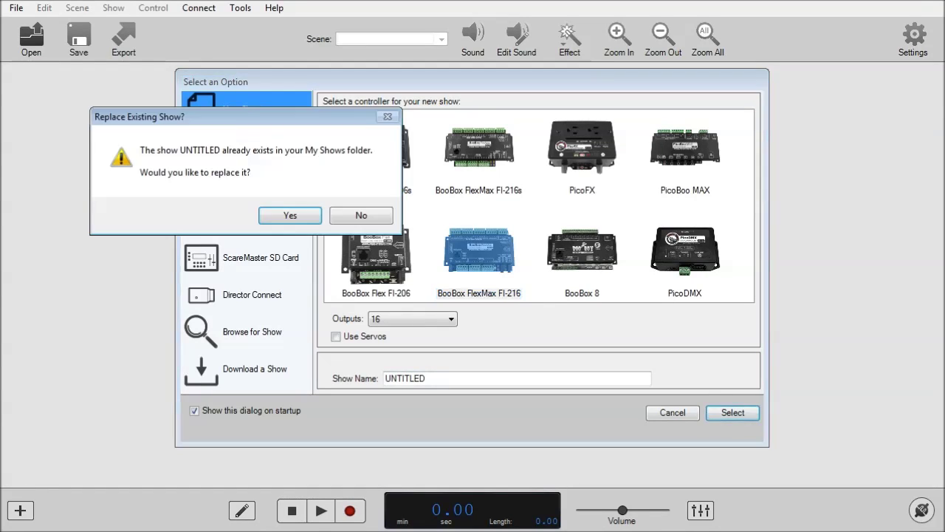
click(275, 215)
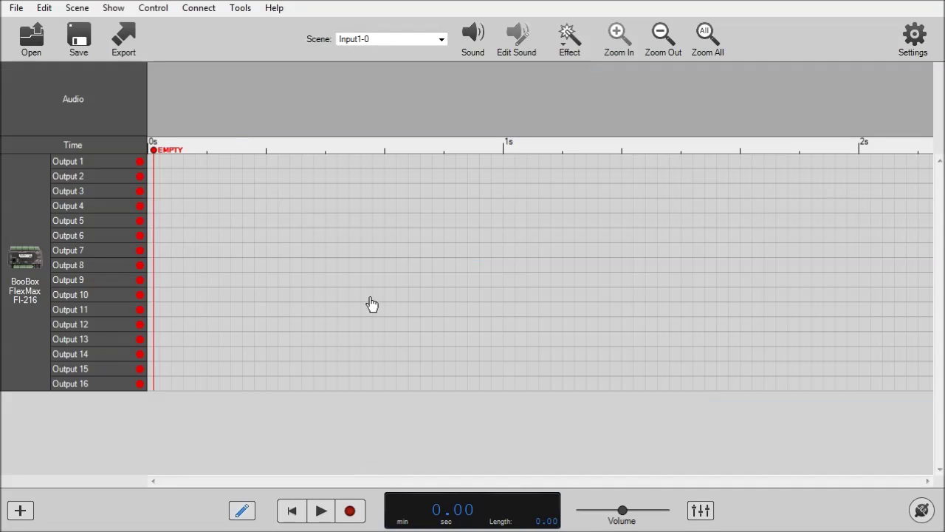
Add a Servo DMX device with 8 servo outputs, Output 10 set to On/Off, and Outputs 9 and 11 enabled
click(21, 509)
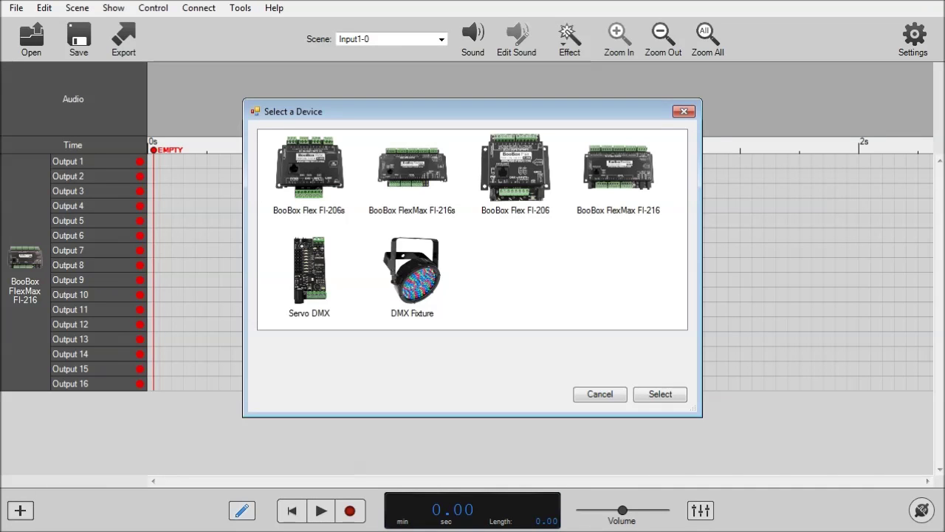
click(309, 277)
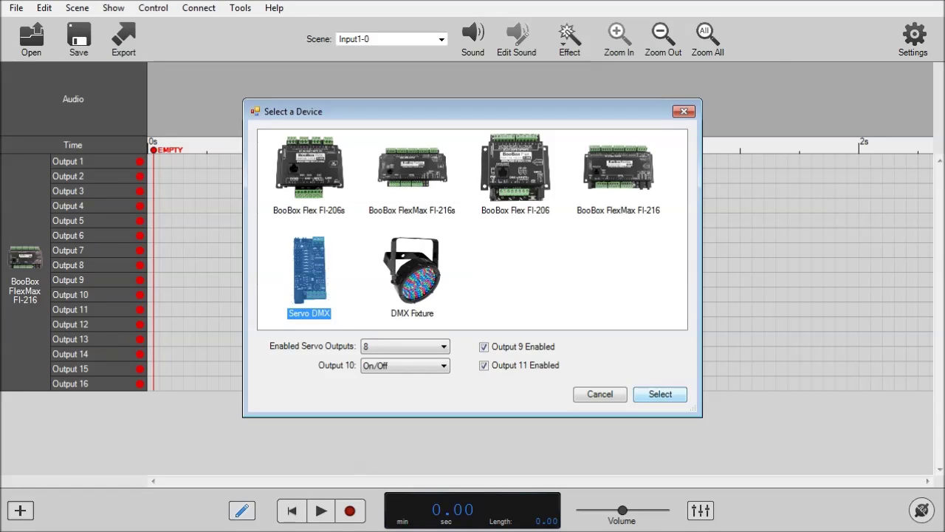
click(668, 396)
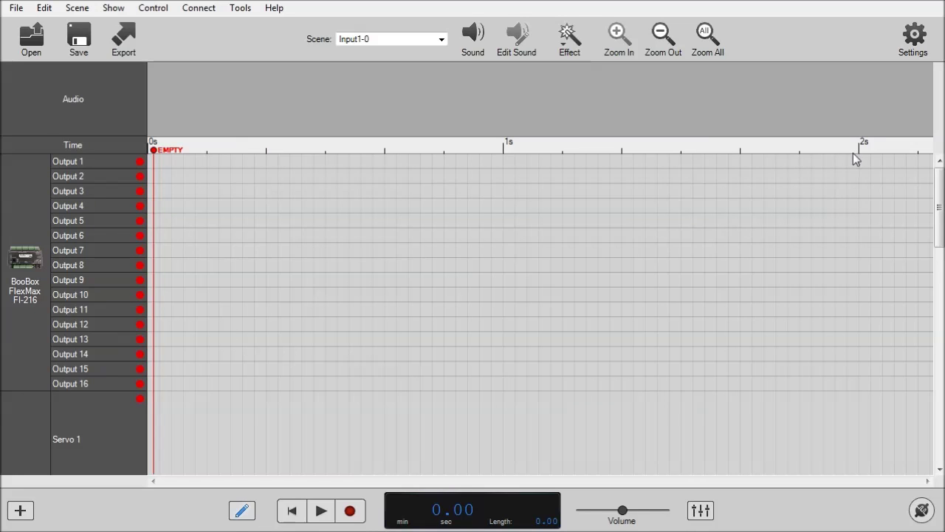
drag(939, 190, 940, 333)
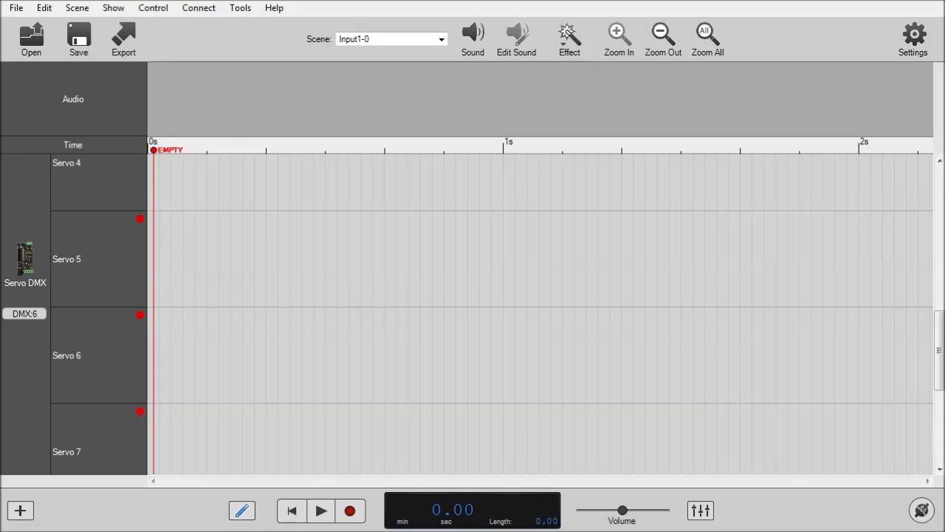
Open the ServoDMX Setup Utility and read the settings from the device at DMX address 9
click(240, 8)
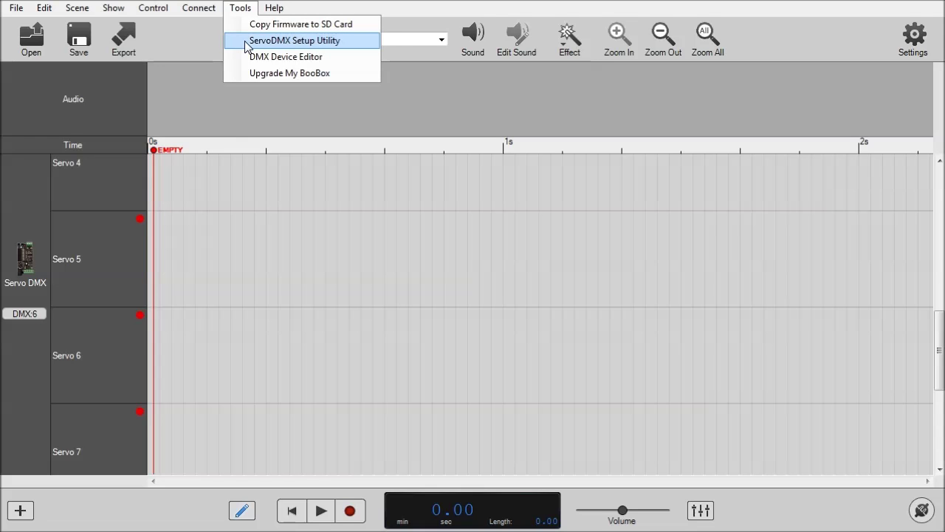
click(249, 47)
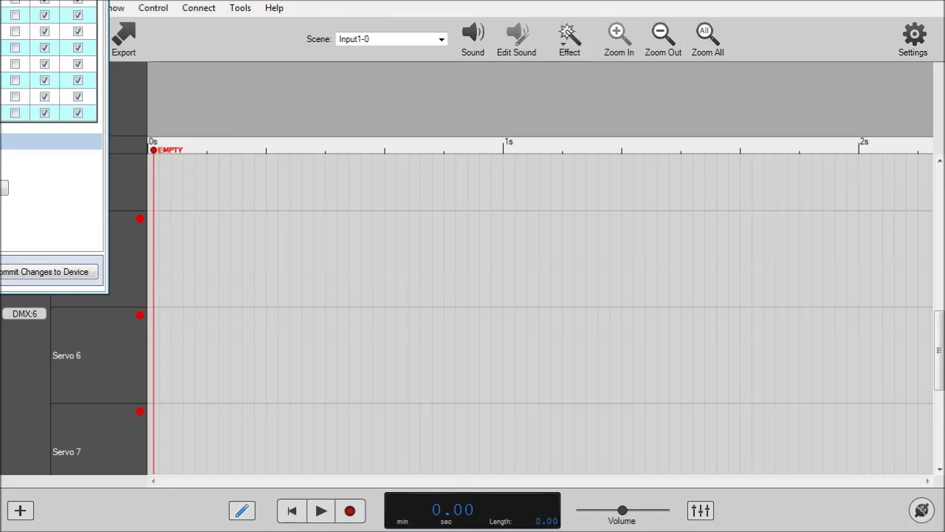
drag(0, 0, 410, 32)
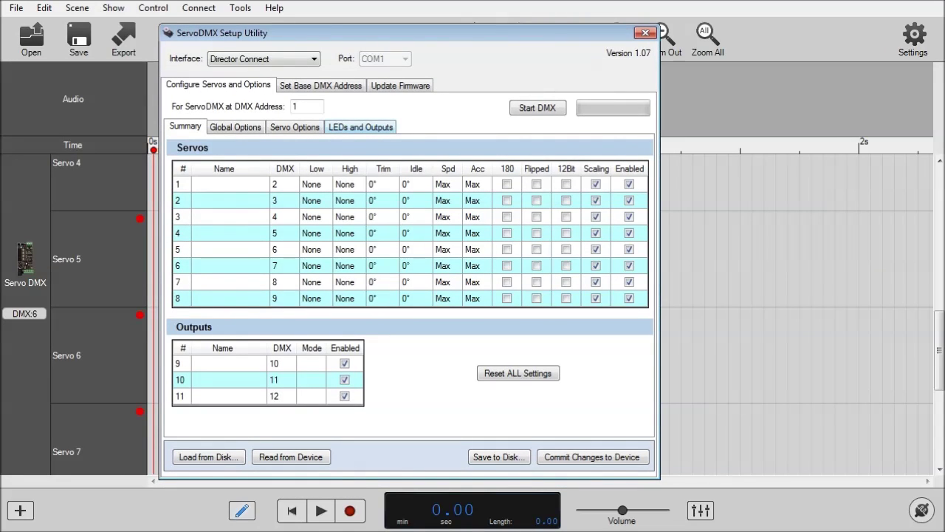
double_click(295, 106)
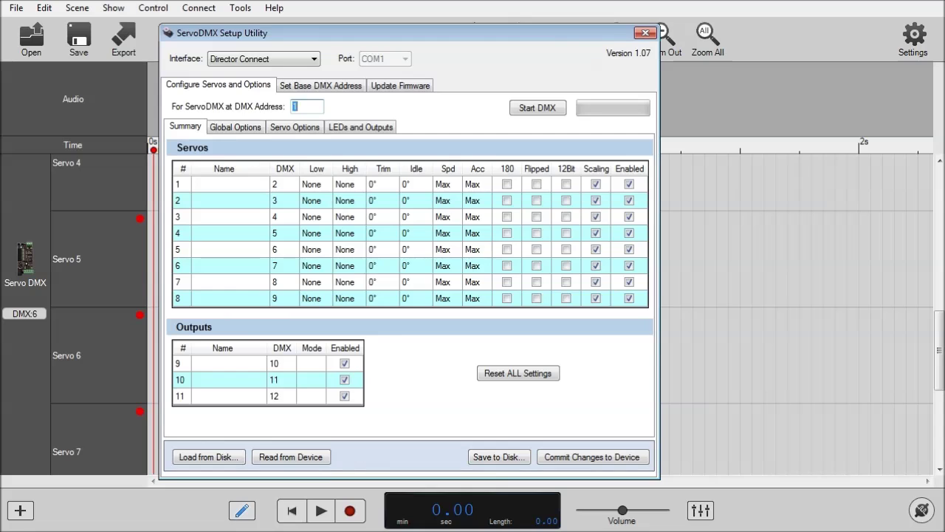
text(9)
click(290, 456)
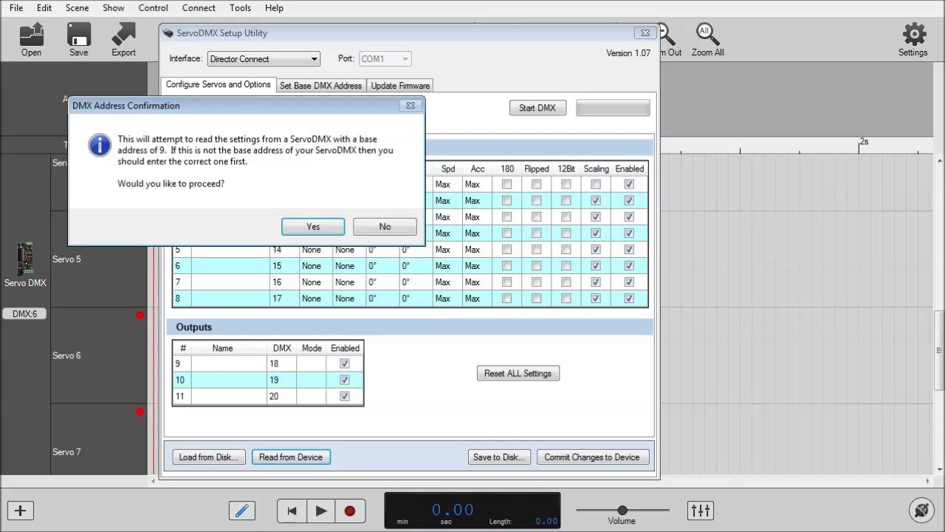
key(Return)
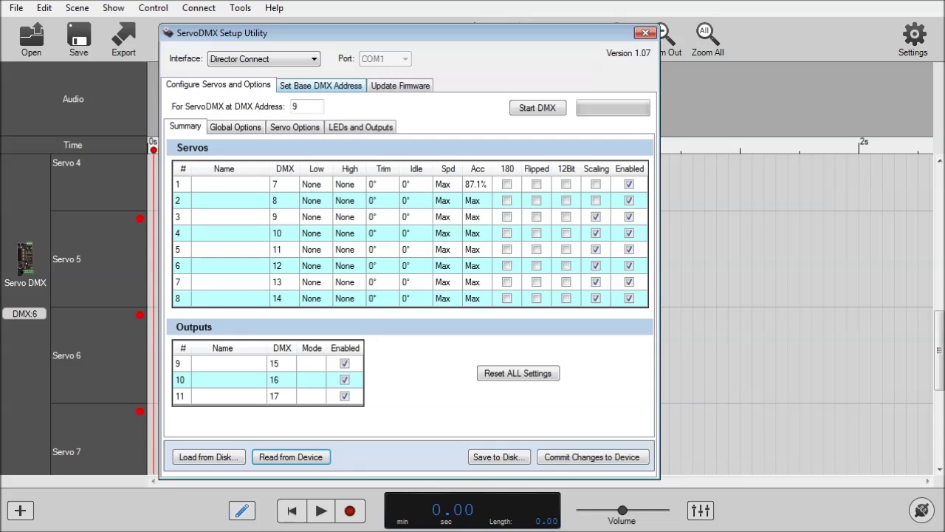
Change the base DMX address of the ServoDMX at address 9 to 6
click(320, 85)
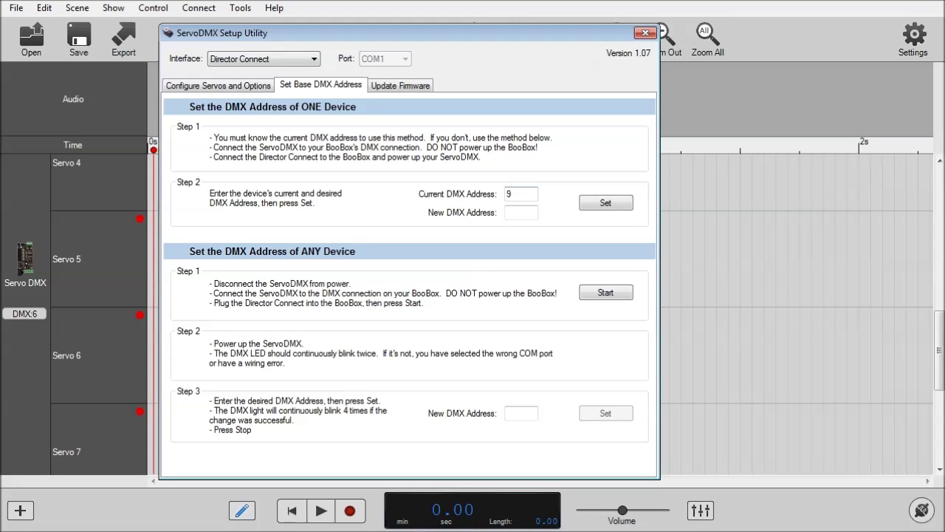
key(Tab)
click(521, 211)
text(6)
click(606, 202)
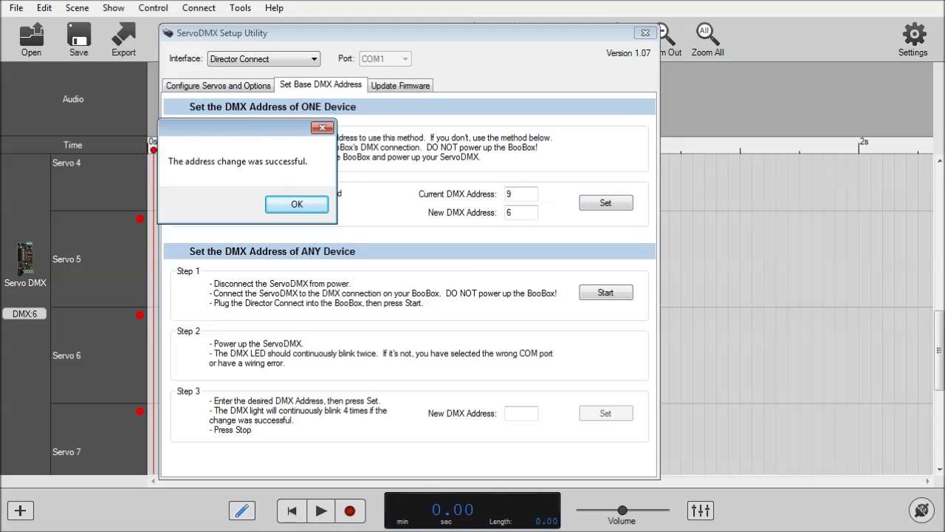
key(Return)
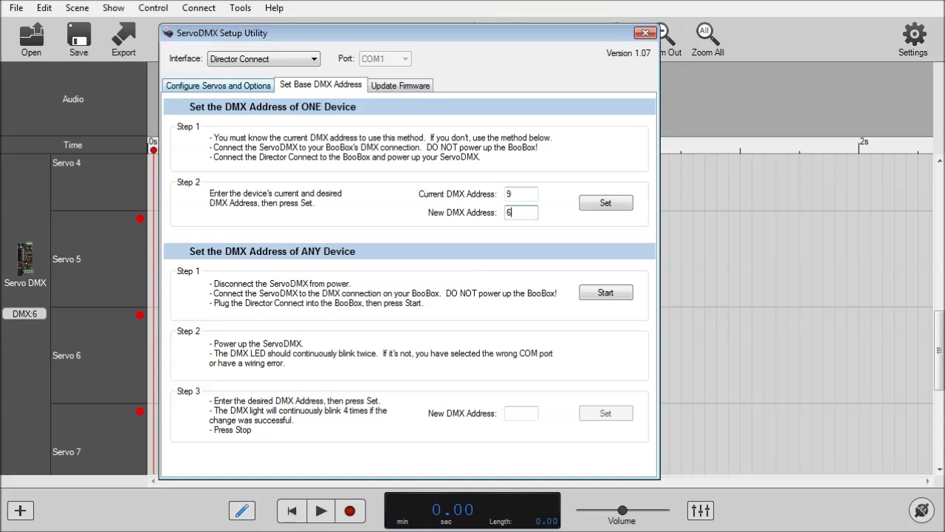
Return to the servo configuration and start DMX output to the ServoDMX at address 6
click(217, 85)
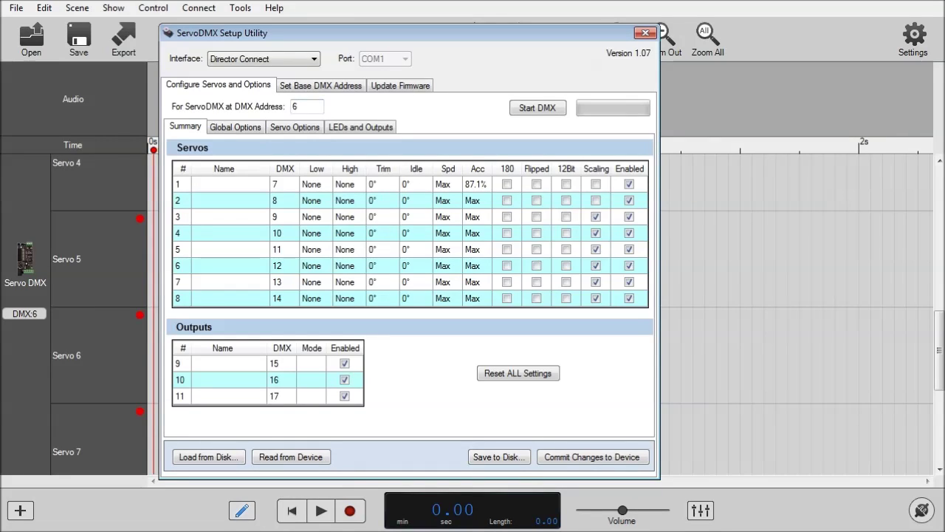
click(536, 108)
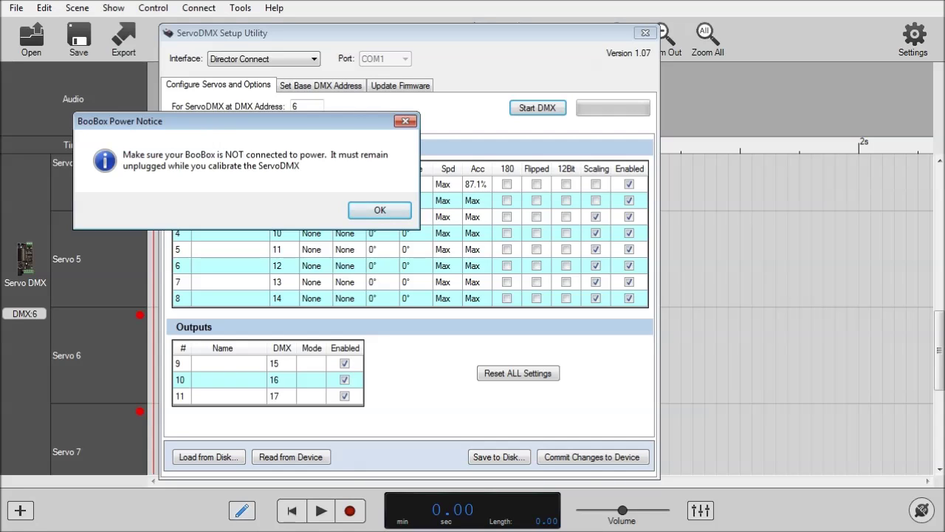
key(Return)
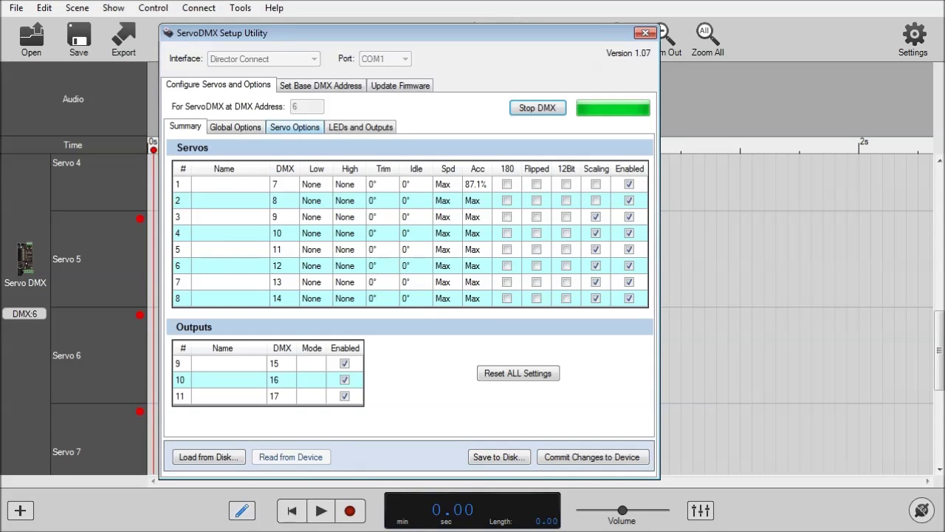
Test Servo 1's movement back and forth with the test slider in its servo options
click(294, 127)
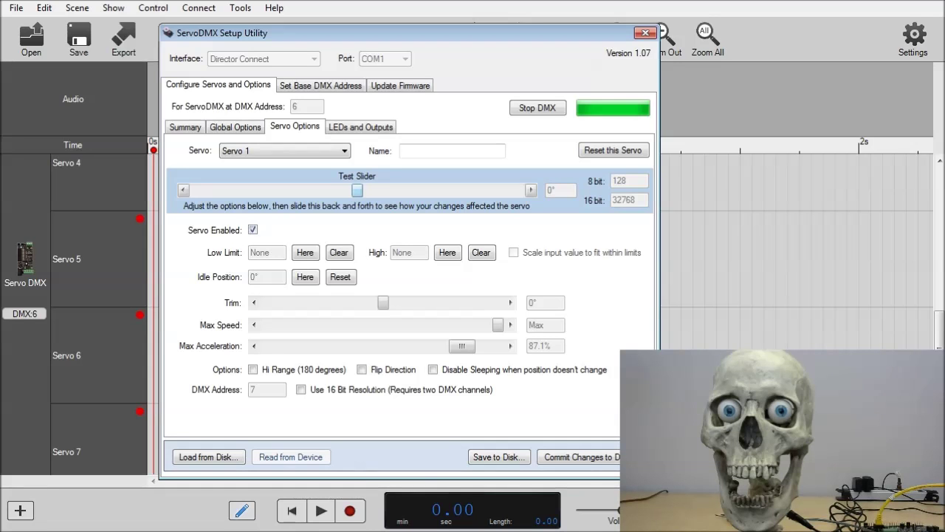
drag(357, 190, 465, 189)
key(Page_Down)
key(Page_Down)
key(Page_Up)
key(Page_Down)
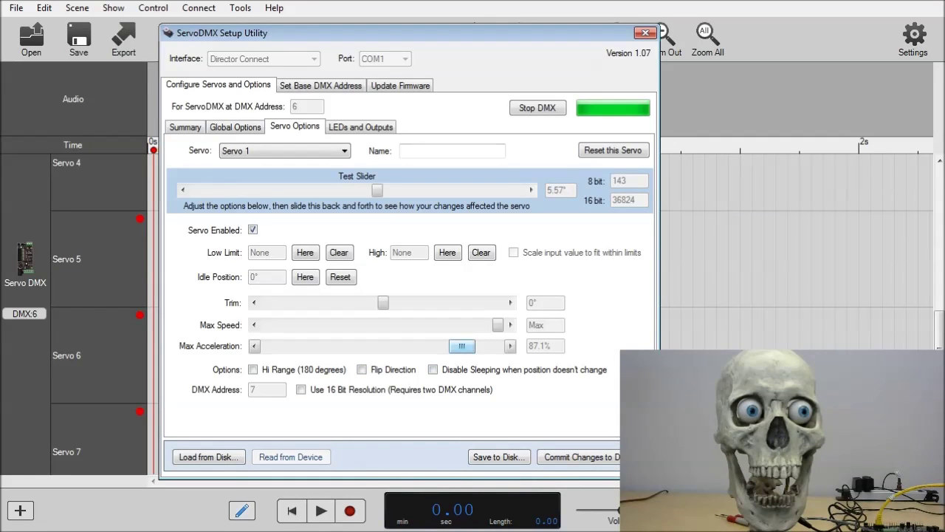
Test Servo 1 at full acceleration, and set its Max Acceleration to 83.9% and test its movement again
drag(462, 345, 490, 345)
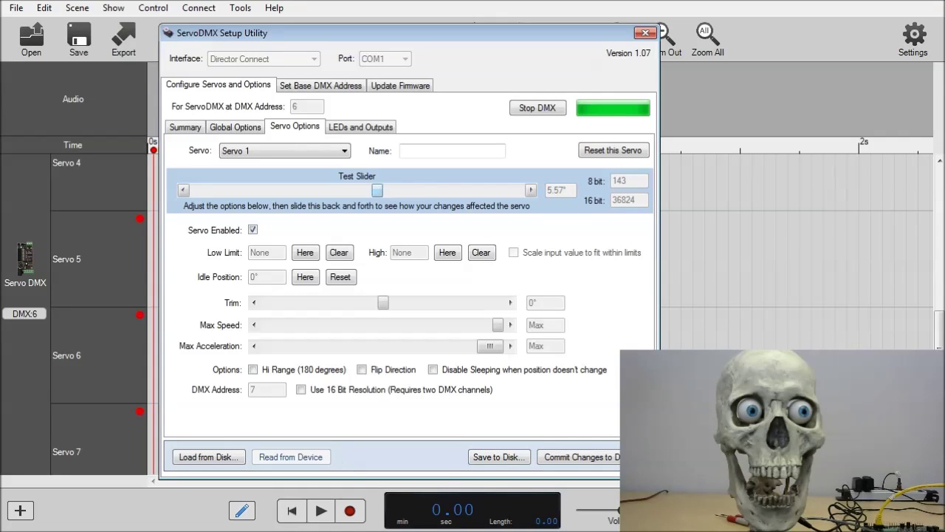
mouse_move(376, 190)
mouse_down()
mouse_move(212, 190)
mouse_move(505, 191)
mouse_move(256, 191)
mouse_move(410, 190)
mouse_move(369, 190)
mouse_up()
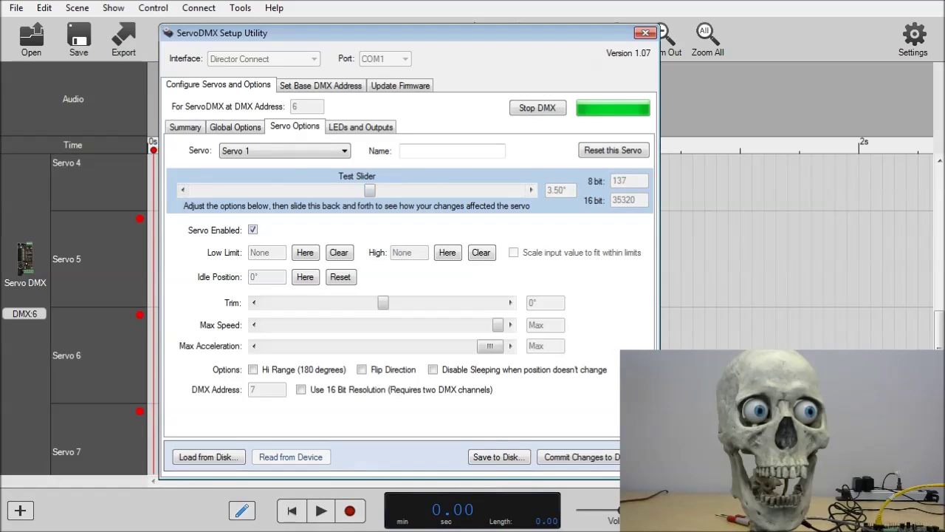
drag(490, 346, 455, 346)
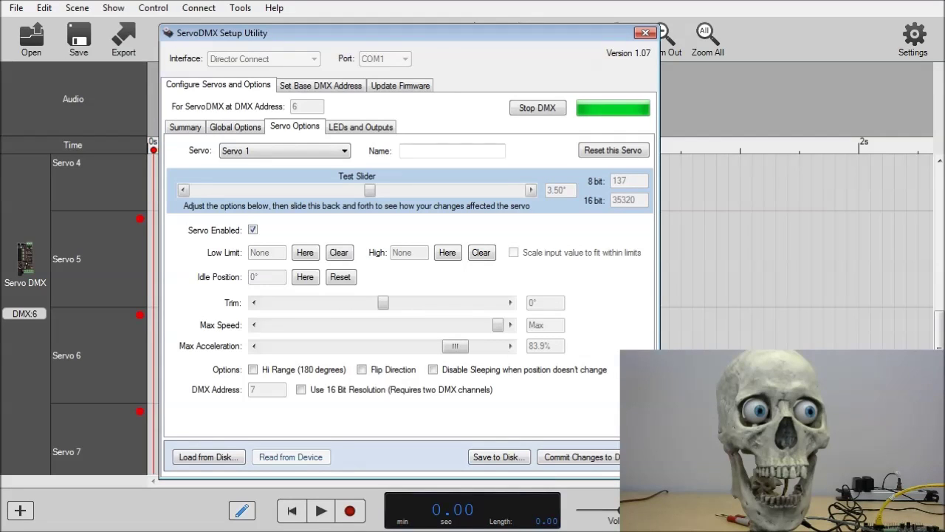
drag(370, 189, 473, 190)
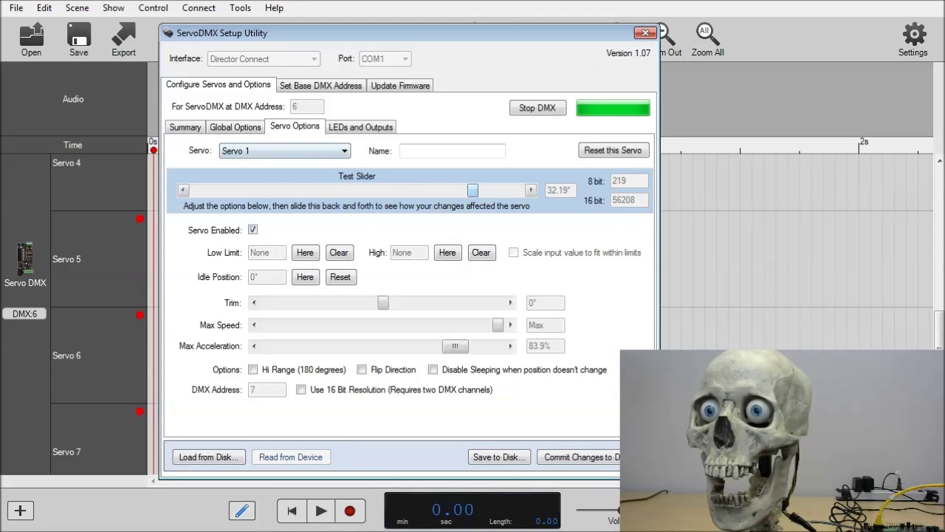
Test Servo 2's movement, and move Servo 1 back to about 15.5° with the test slider
click(259, 151)
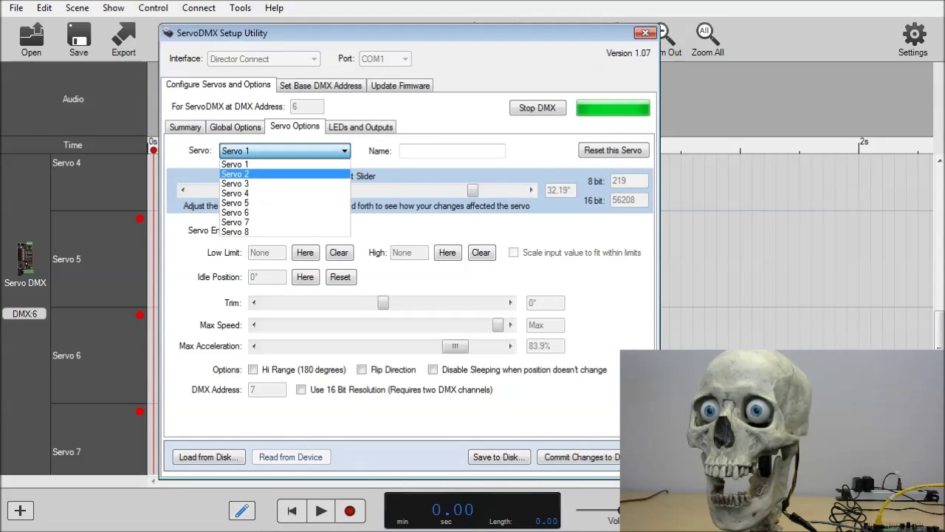
click(258, 173)
drag(356, 190, 387, 190)
click(258, 151)
click(259, 163)
drag(473, 190, 412, 190)
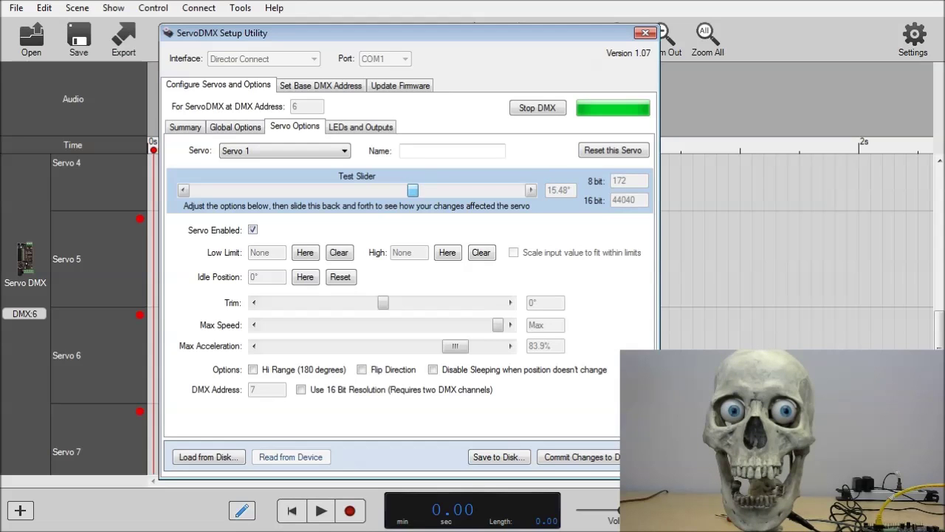
Move Servo 2 to 19.81° and store that position as its high limit
click(258, 151)
click(234, 173)
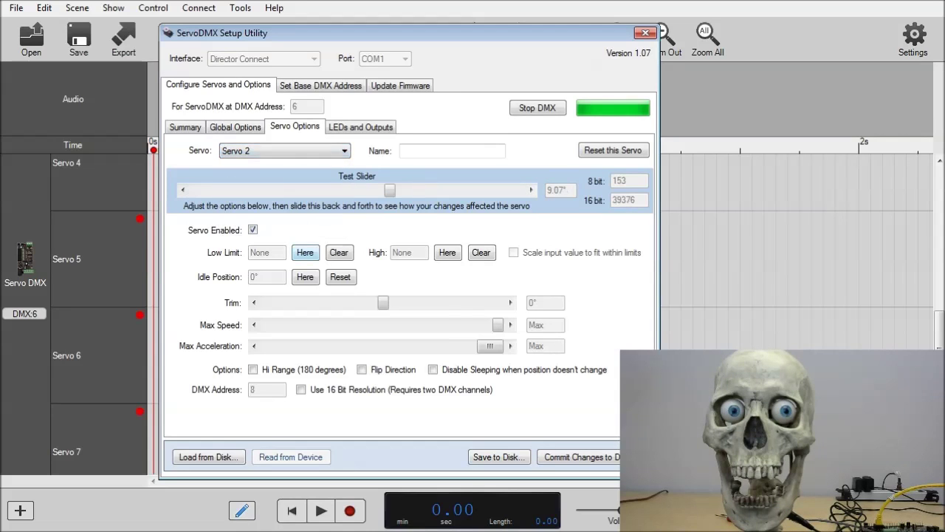
drag(409, 189, 429, 190)
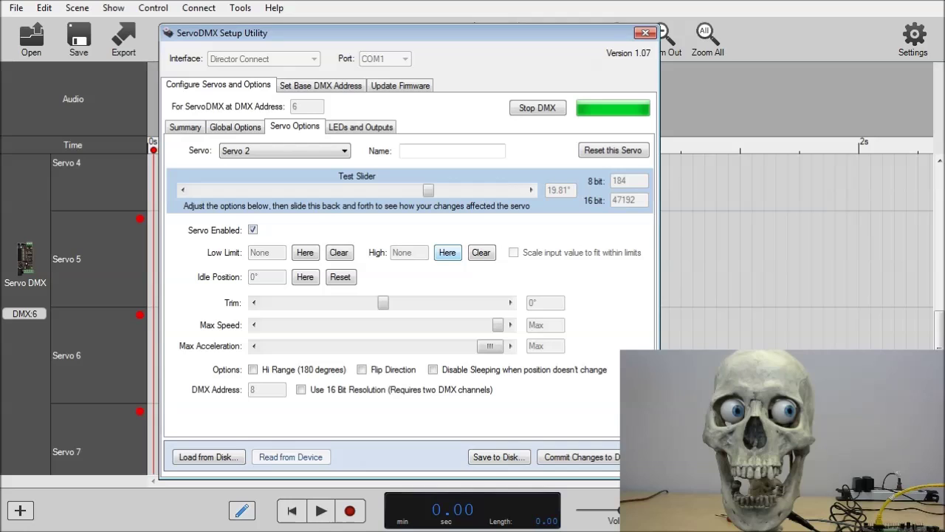
click(447, 251)
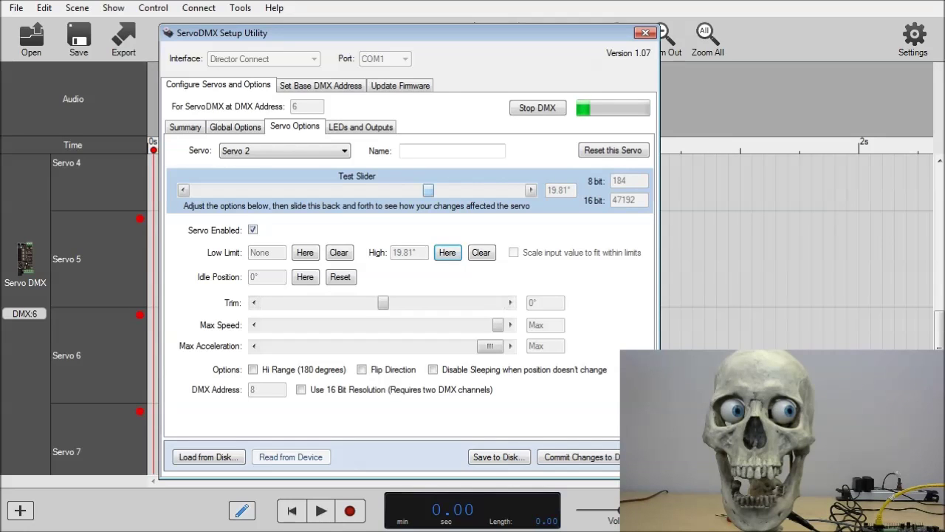
Set Servo 2's low limit to -23.74° and enable scaling of the input value to fit within the limits
drag(428, 190, 428, 190)
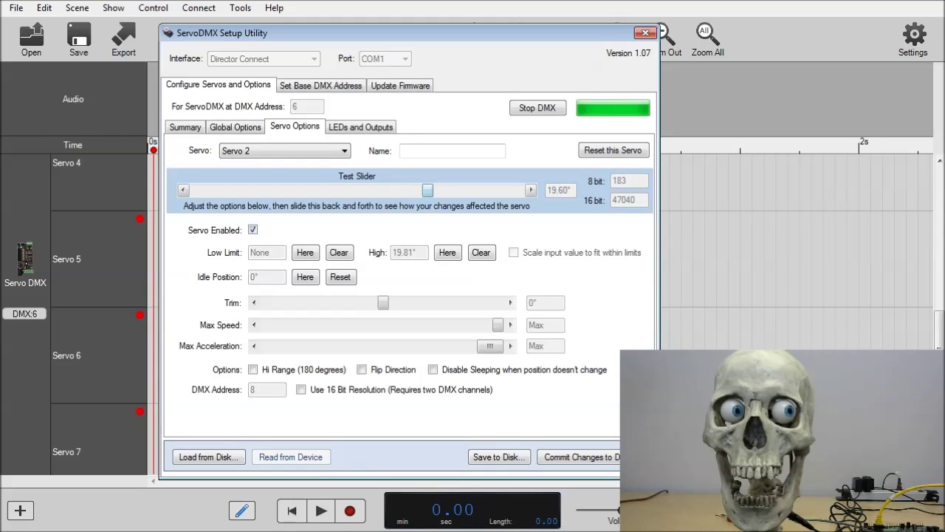
drag(428, 190, 271, 190)
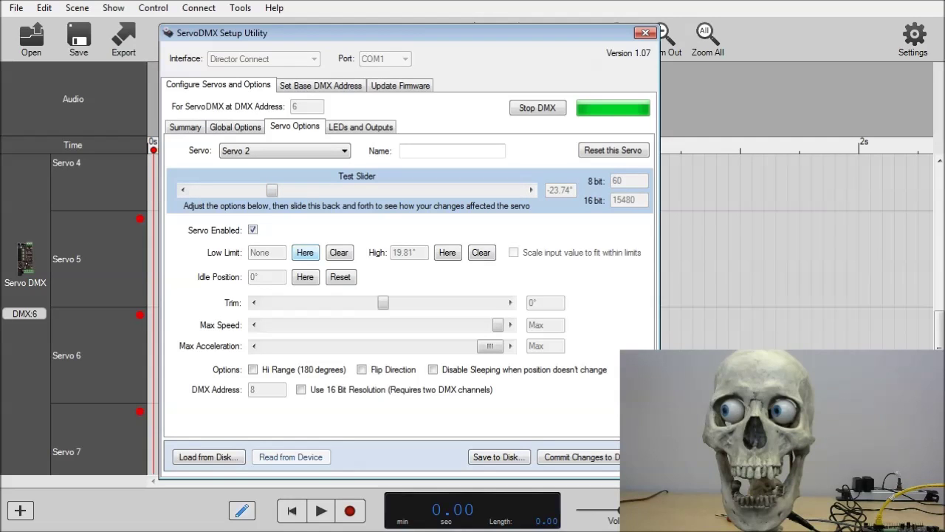
click(305, 252)
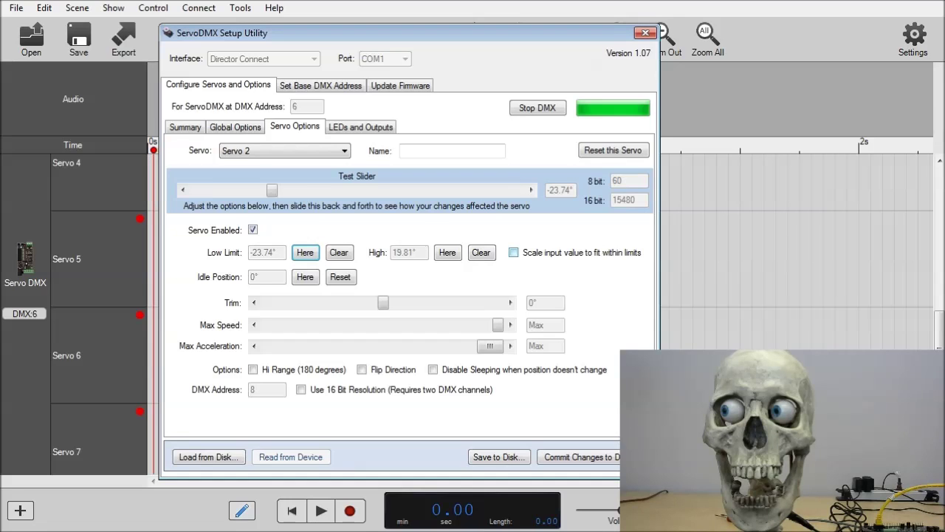
click(513, 251)
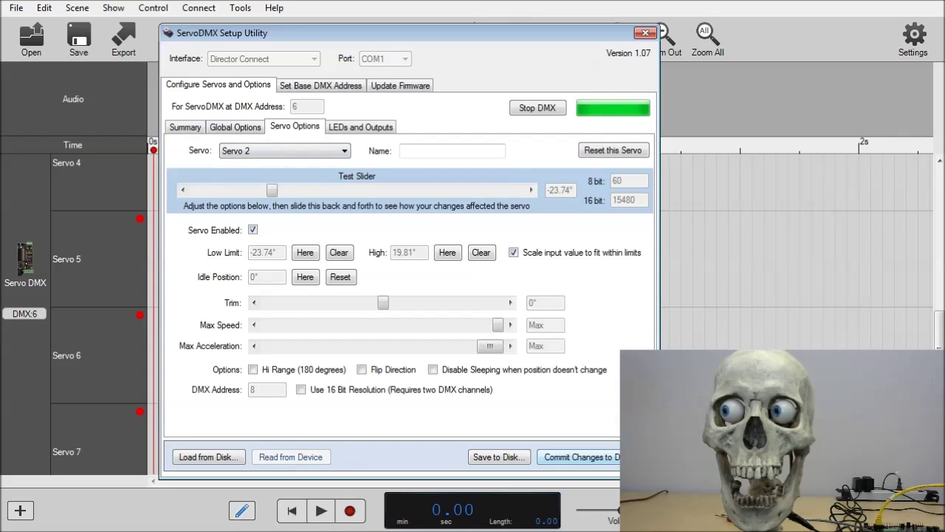
Commit the servo changes to the device, review the settings summary, and close the setup utility
click(580, 456)
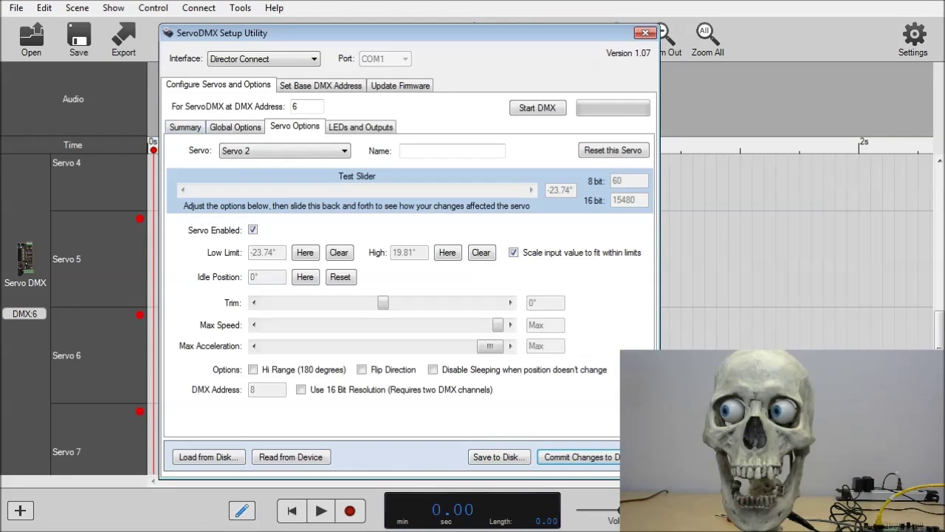
click(184, 126)
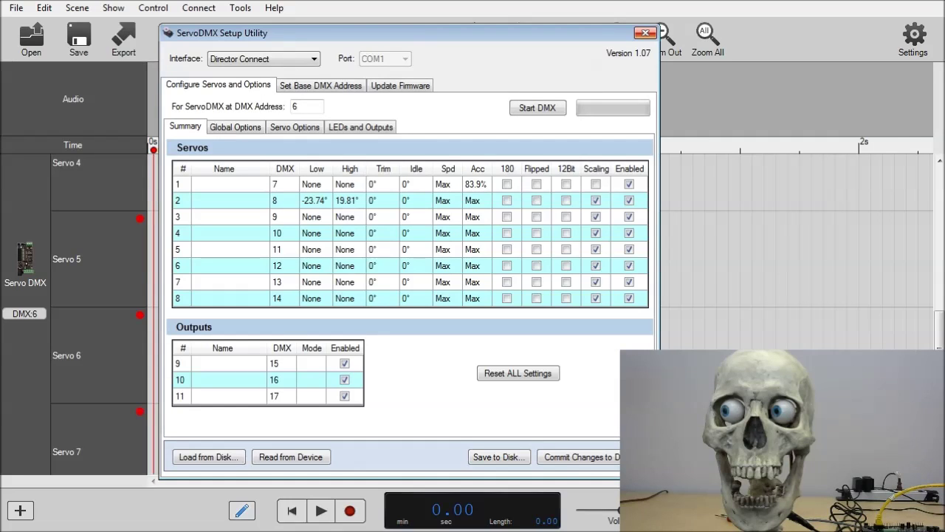
click(645, 33)
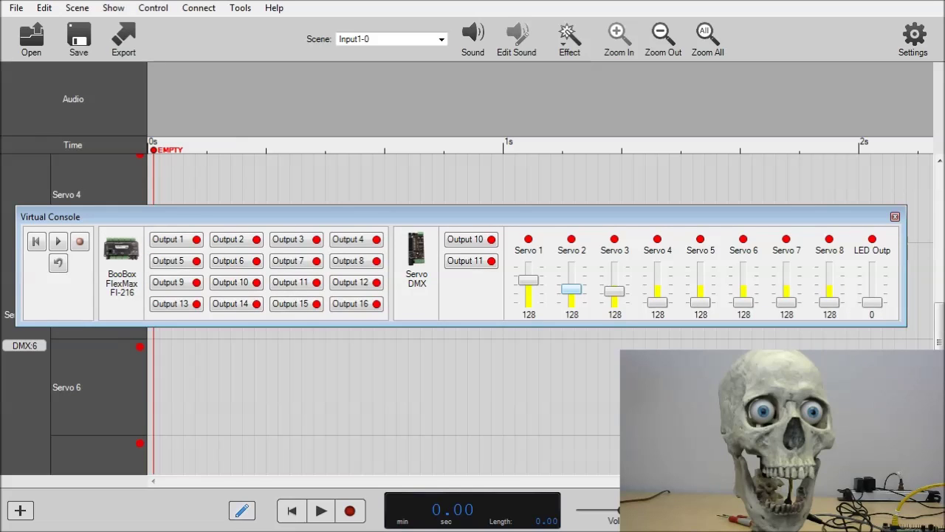
Test Servo 2's scaled range in the Virtual Console by moving its slider between 255 and 0
drag(461, 216, 430, 223)
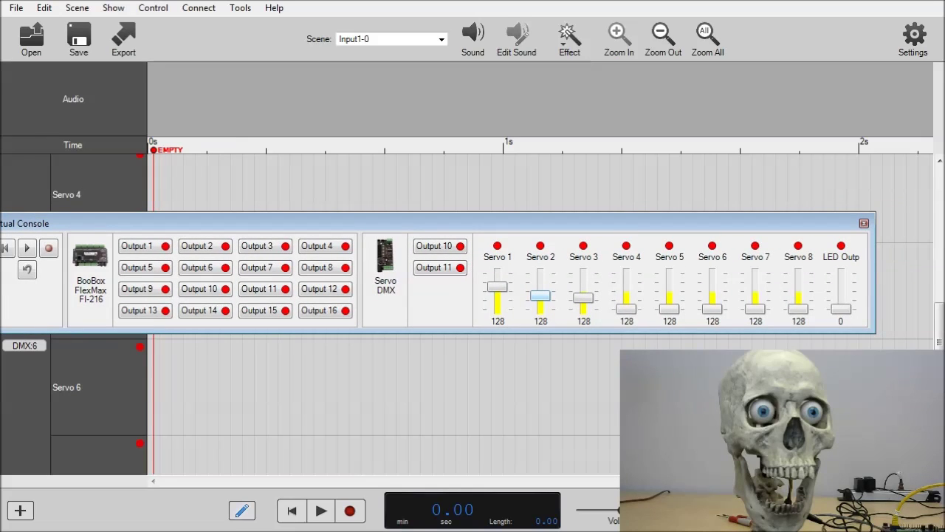
drag(540, 295, 540, 301)
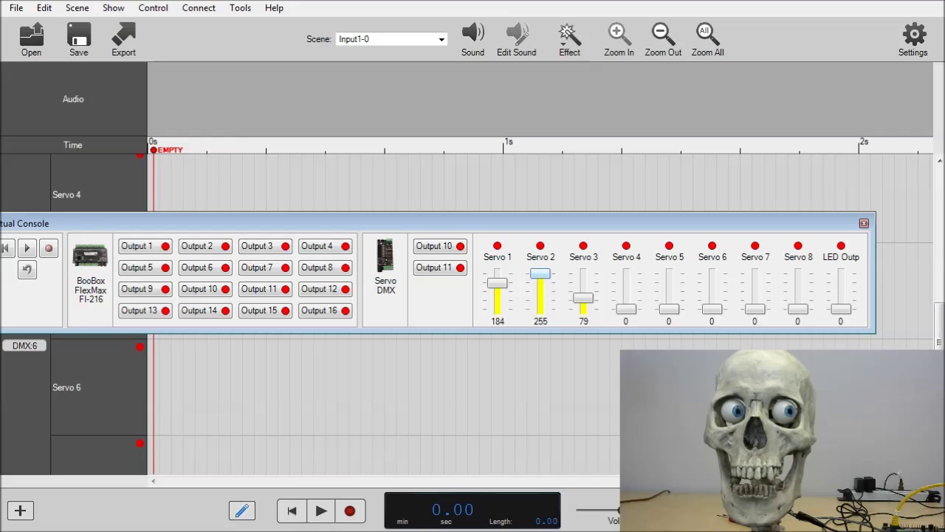
drag(540, 295, 540, 308)
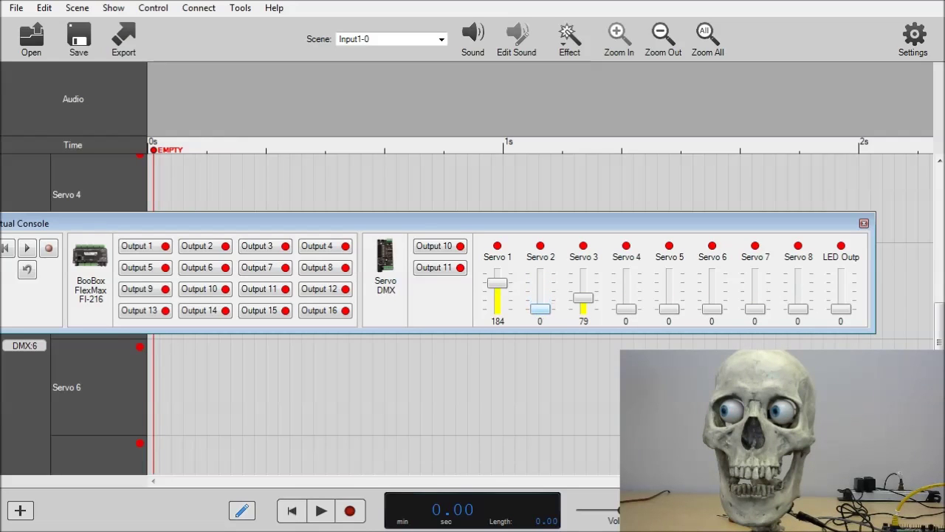